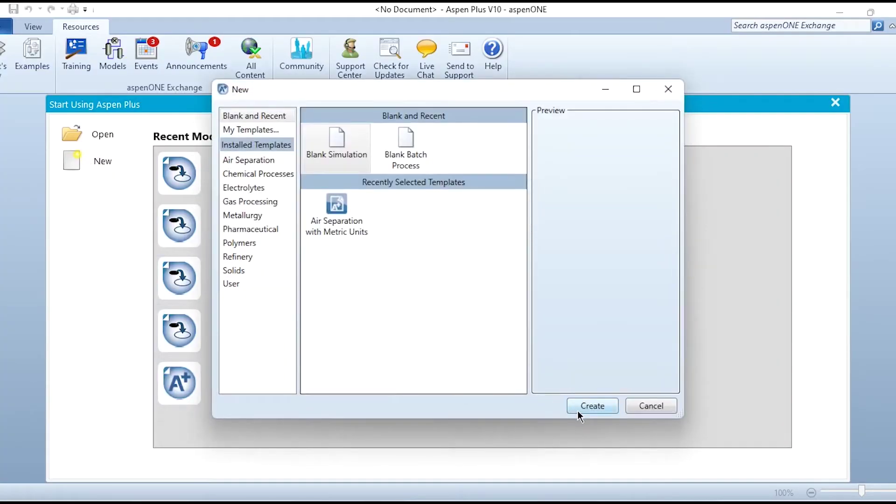
Step: Create a blank simulation and add METHANE to its component list
click(579, 408)
text(METHANE)
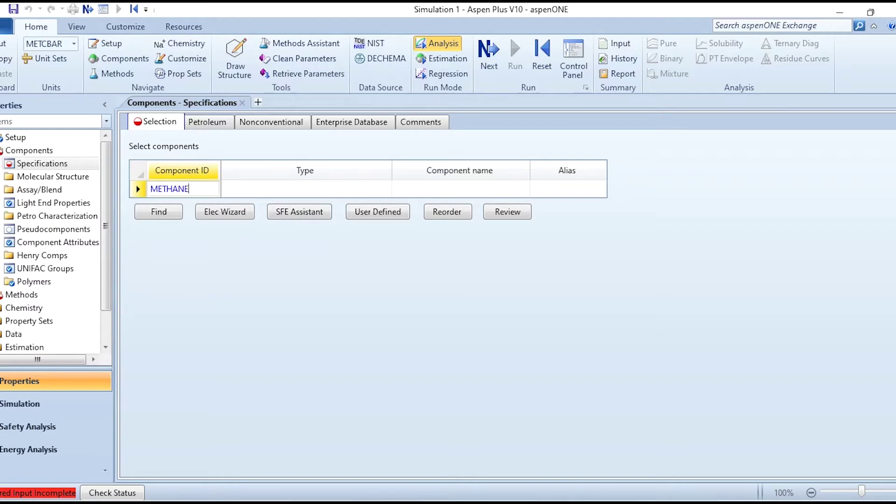
key(Return)
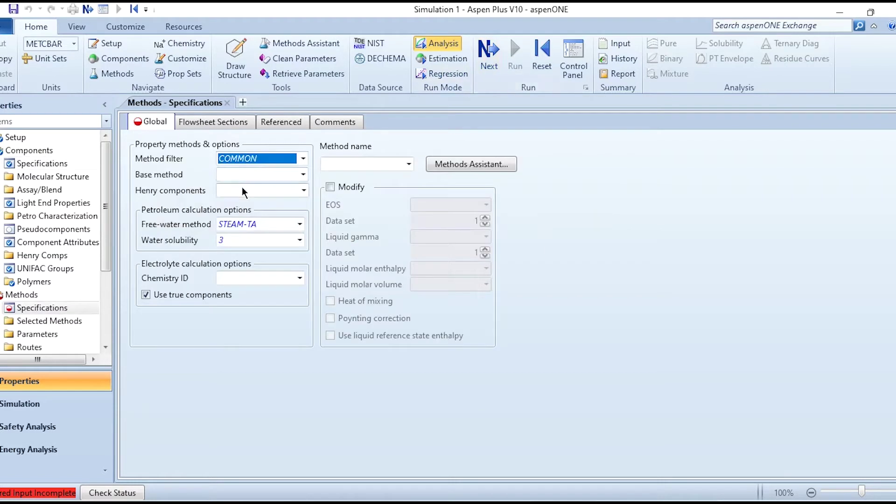
Step: Set the base property method to PENG-ROB and run the property analysis
click(244, 176)
text(PENG-ROB)
key(Return)
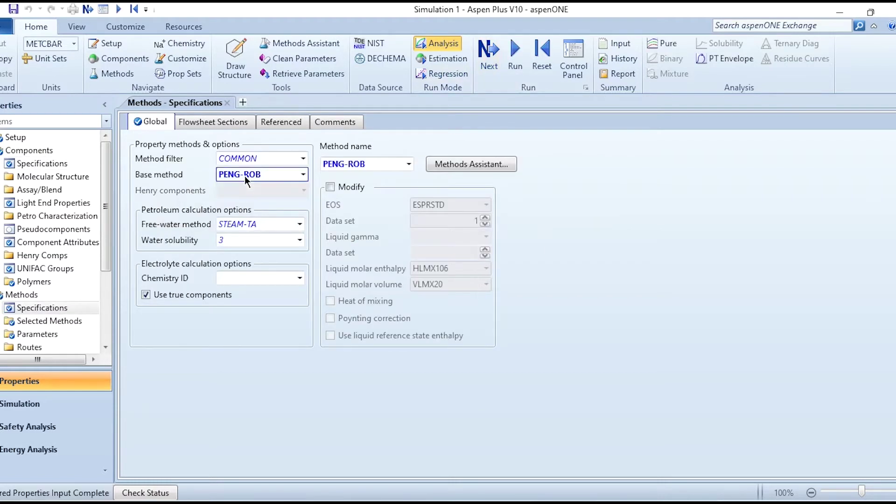
click(519, 69)
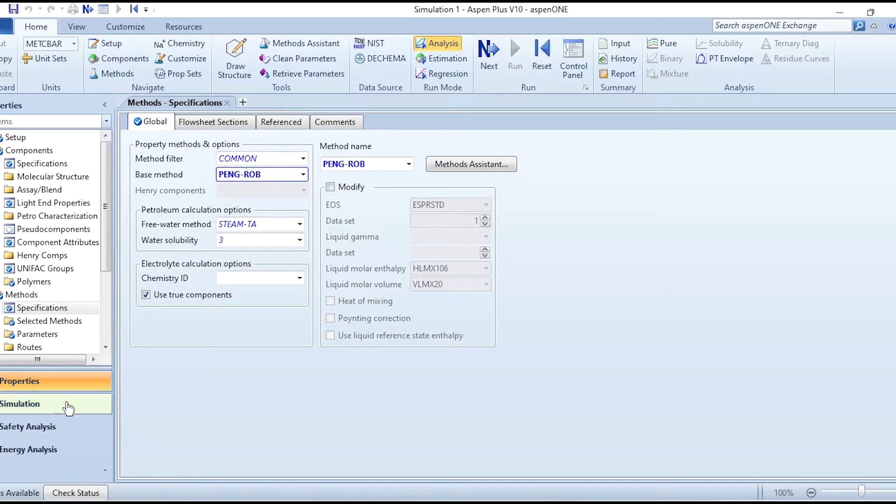
Step: Switch to the simulation environment and place an MCompr multistage compressor block in the middle of the flowsheet
click(66, 403)
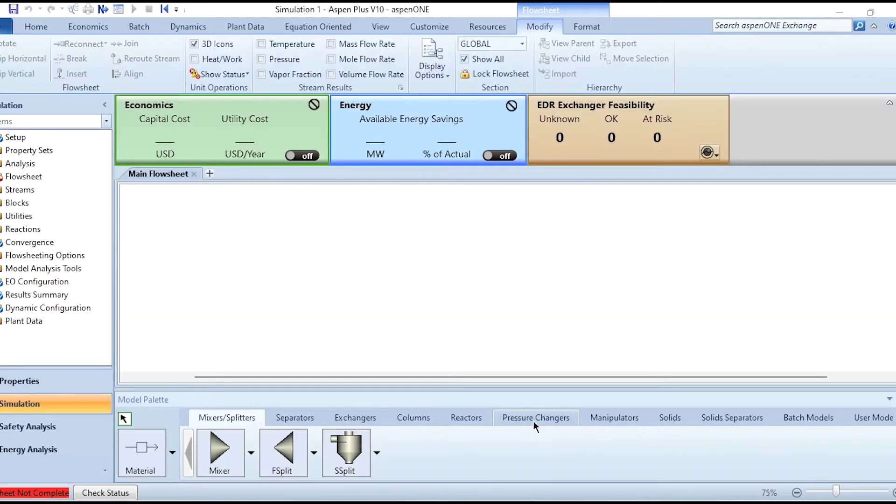
click(531, 419)
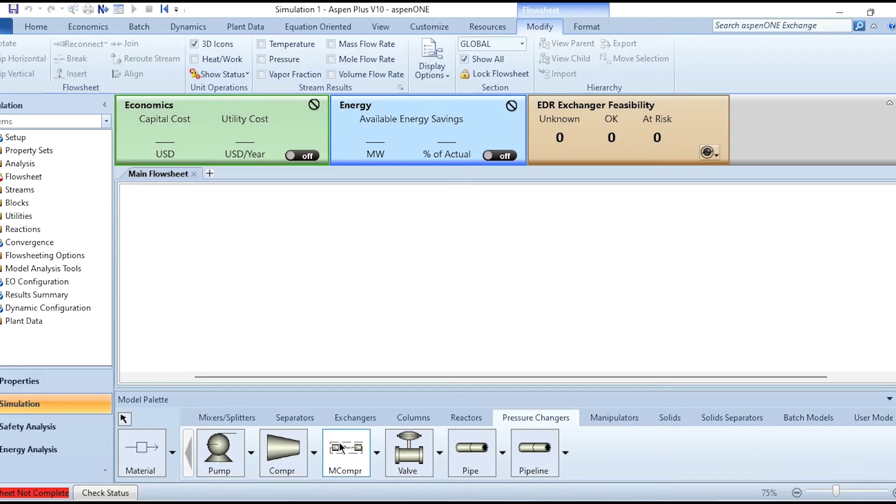
click(490, 444)
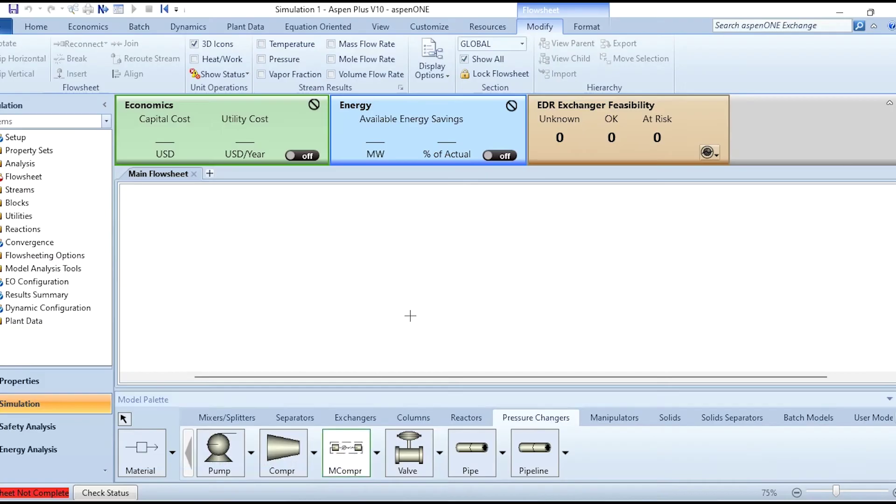
click(460, 264)
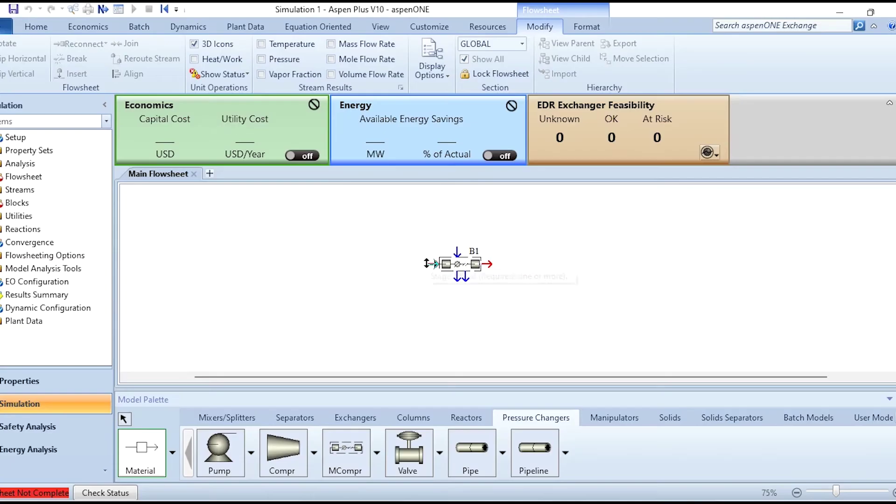
Step: Connect a material feed stream to the compressor's inlet and a material product stream to its outlet
click(427, 280)
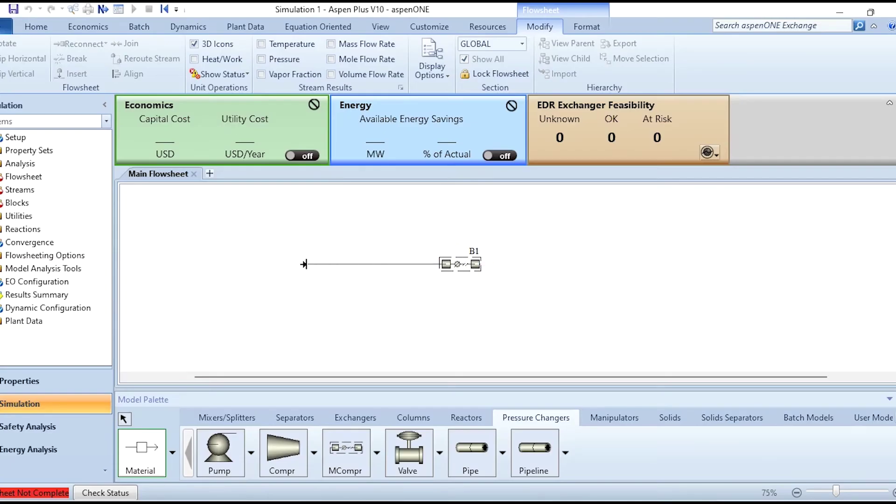
click(304, 264)
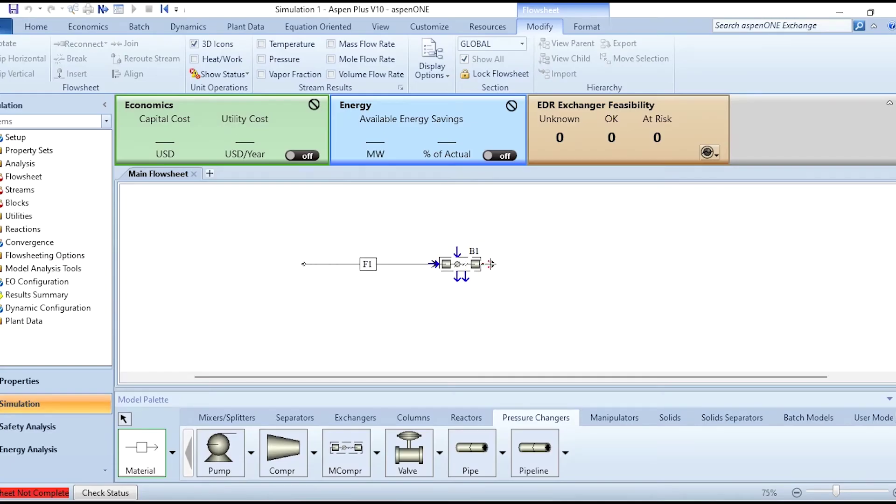
click(485, 264)
click(638, 264)
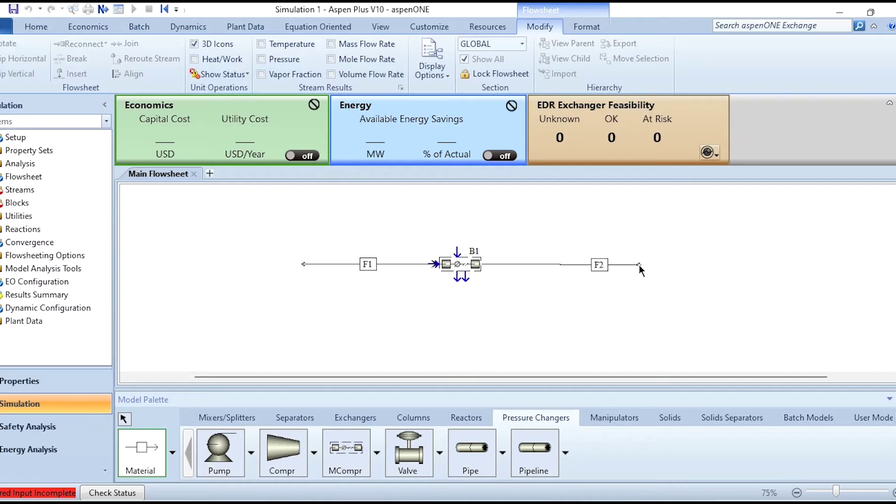
click(690, 277)
Step: Rename the inlet stream FEED, the outlet stream C-FEED and the compressor block COMP
click(368, 265)
text(FEED)
click(602, 264)
text(C-FEED)
key(Return)
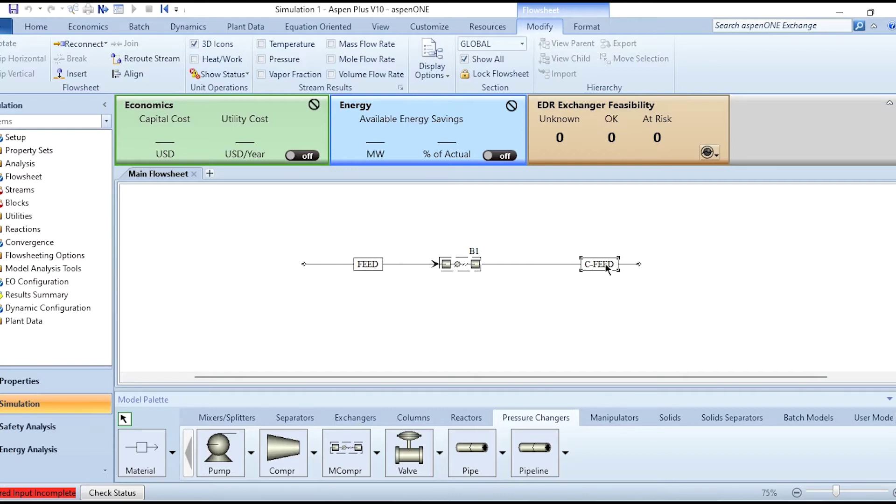
click(469, 252)
text(COMP)
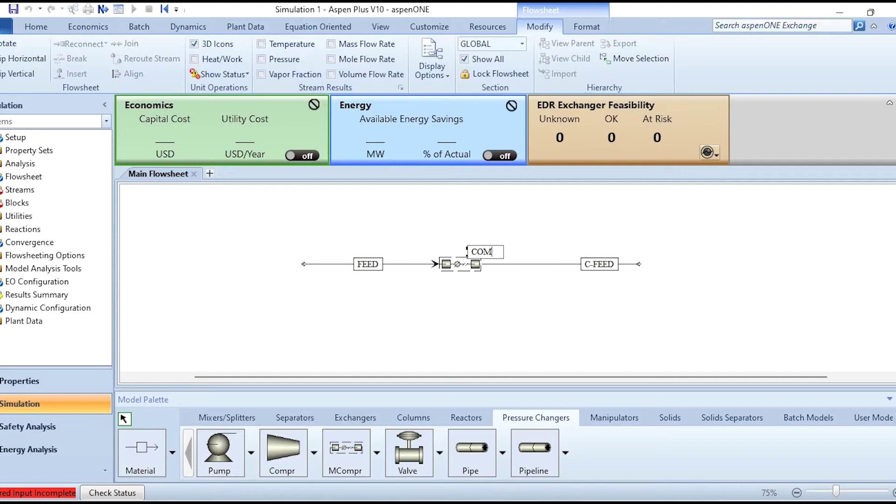
click(503, 295)
Step: Specify the FEED stream at 5 C and 1.01325 bar with a total flow rate of 1000 kmol/hr
click(399, 264)
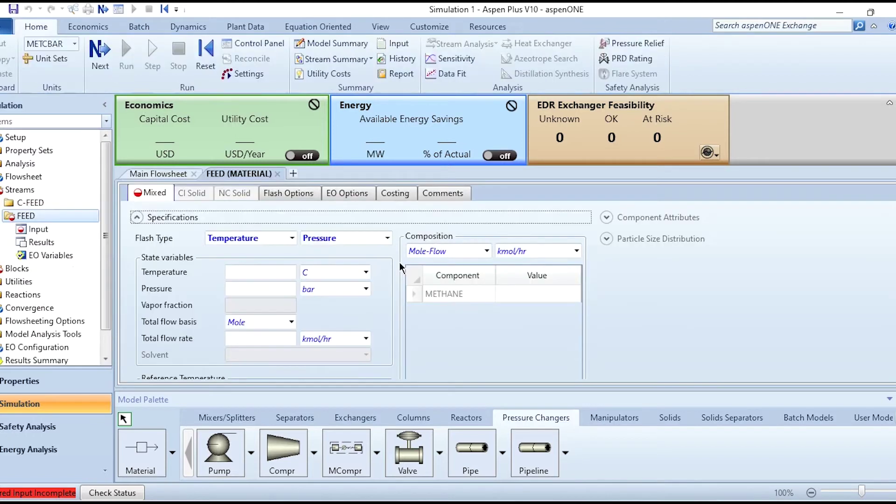
click(247, 273)
text(5)
click(252, 289)
text(1.01325)
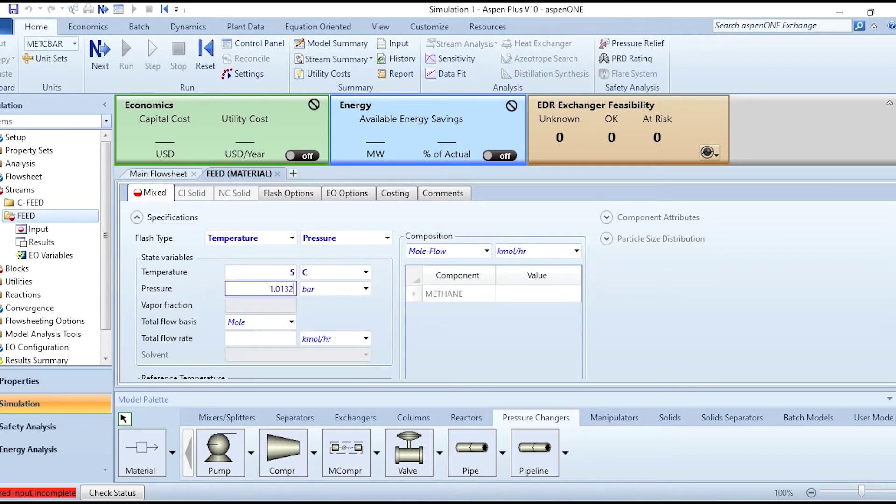
click(253, 340)
text(1000)
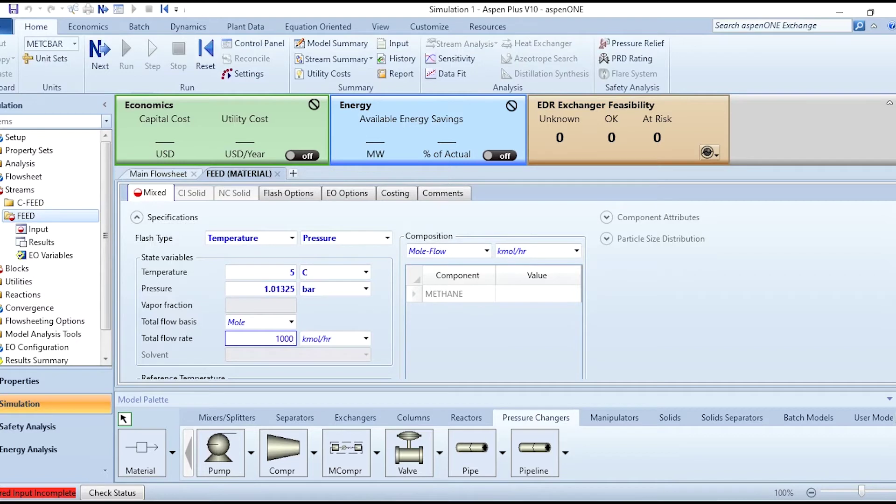
key(Return)
Step: Define the FEED composition as Mole-Frac with a METHANE value of 1
click(448, 252)
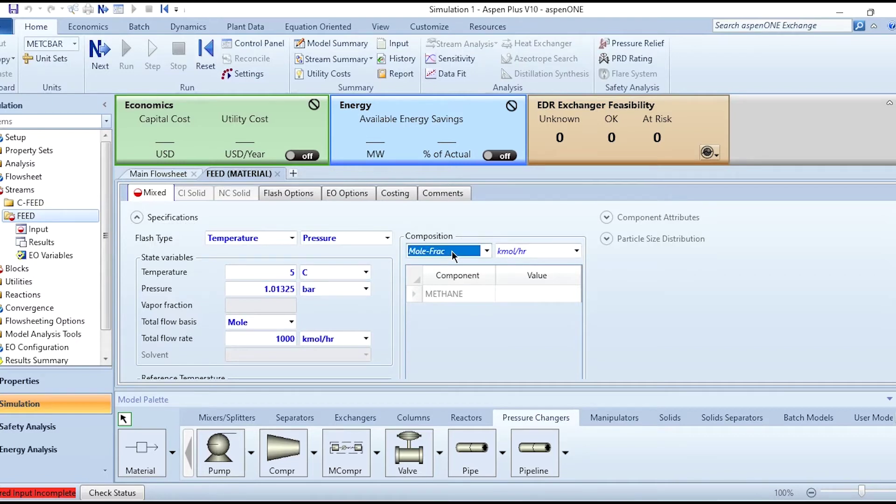
click(536, 294)
text(1)
key(Return)
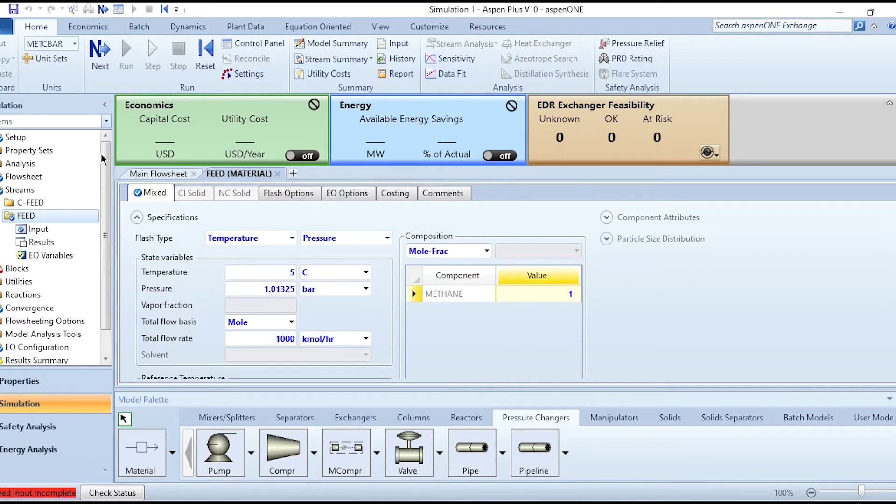
Step: Configure COMP as an isentropic compressor with 2 stages and a fixed last-stage discharge pressure of 30 bar
click(99, 66)
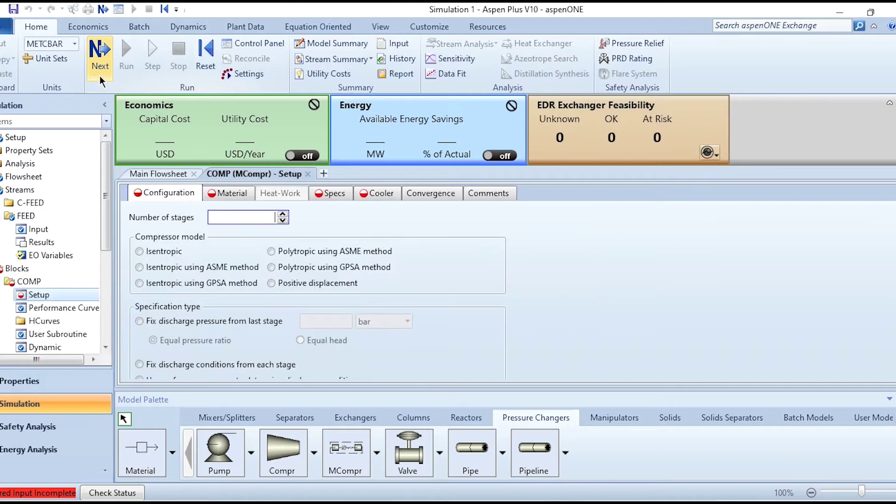
click(890, 103)
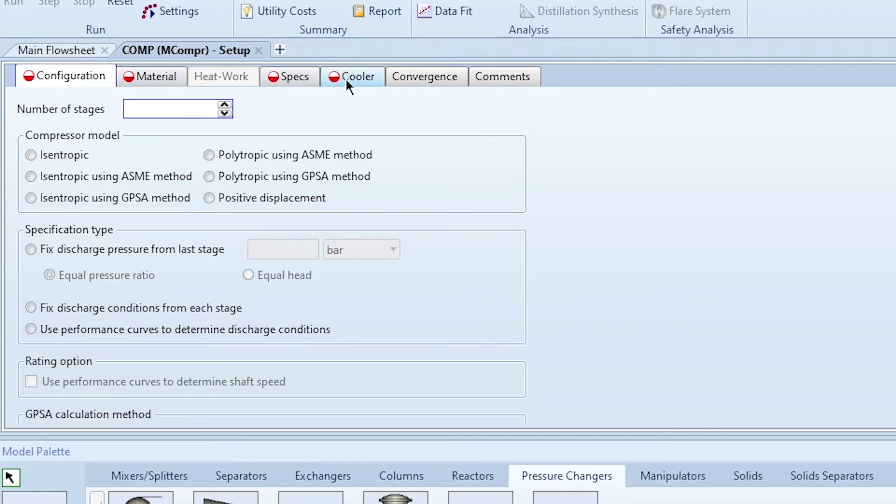
click(164, 110)
text(2)
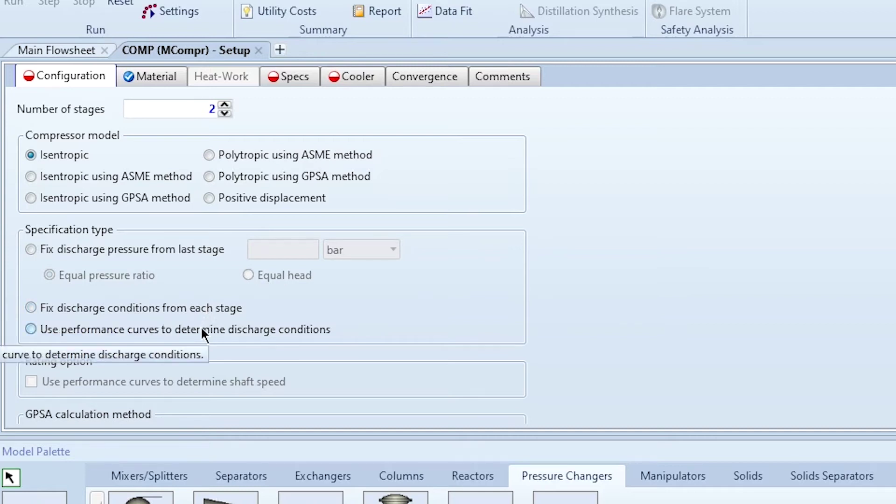
click(92, 247)
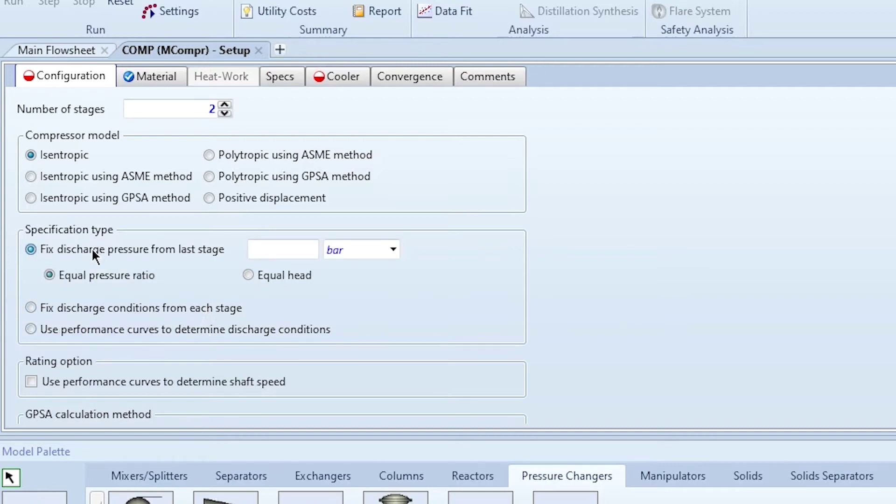
click(286, 244)
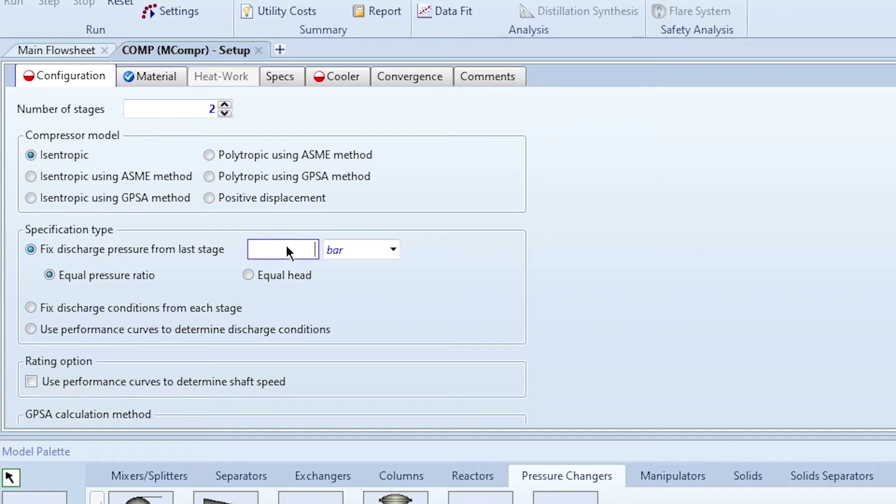
text(30)
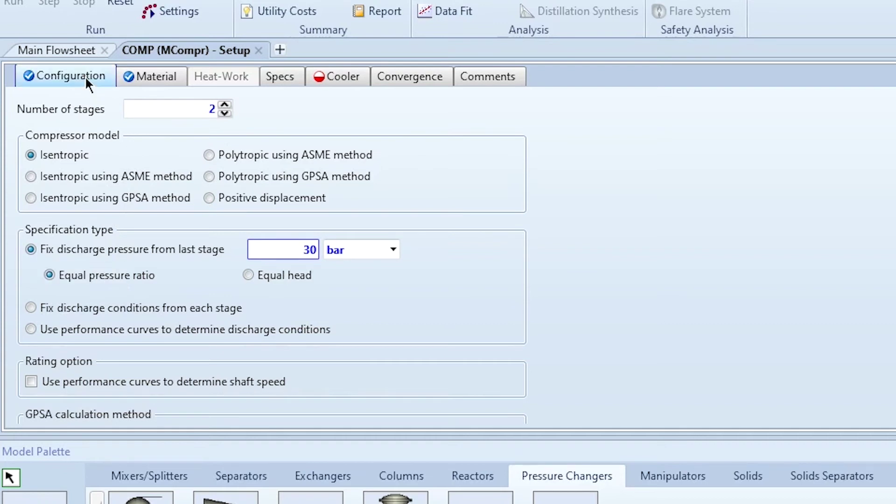
Step: Review COMP's stream stages and outlet specifications, and set its stage 1 cooler to an outlet temperature of 30 C
click(160, 77)
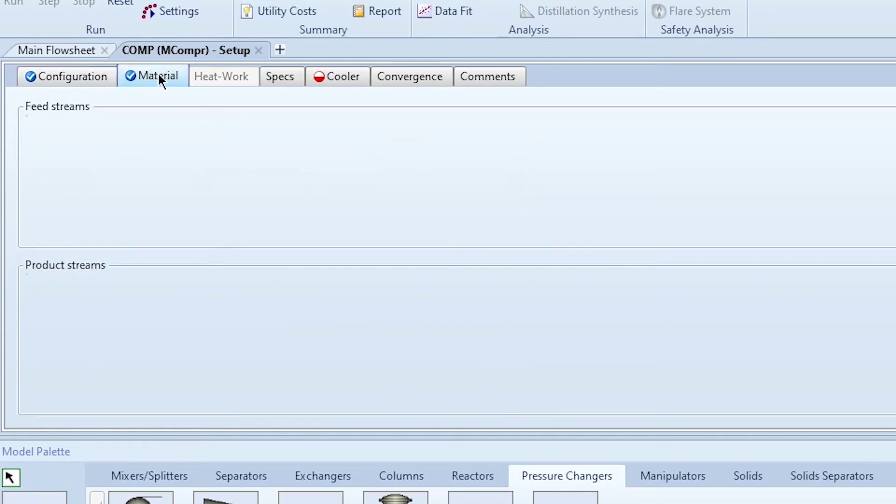
click(214, 141)
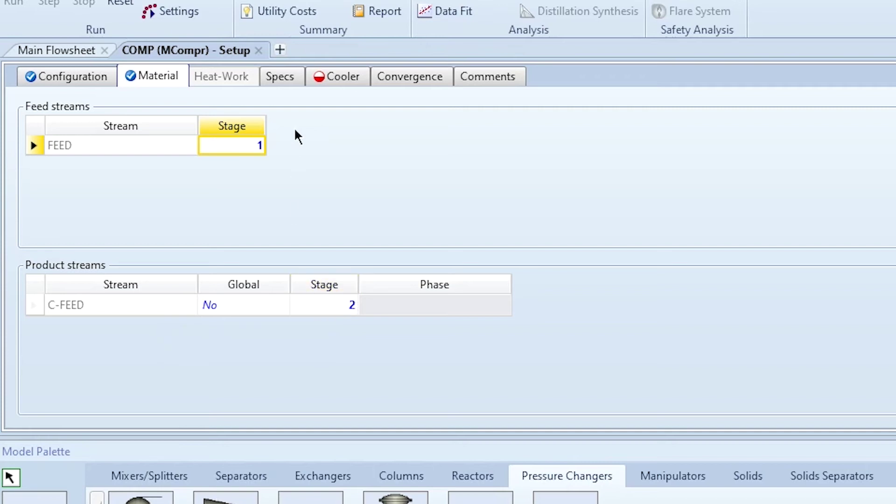
click(293, 83)
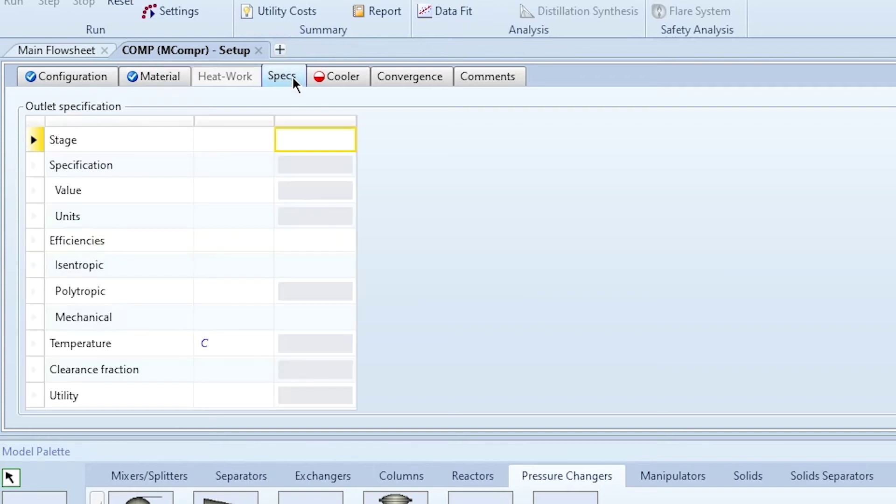
click(339, 77)
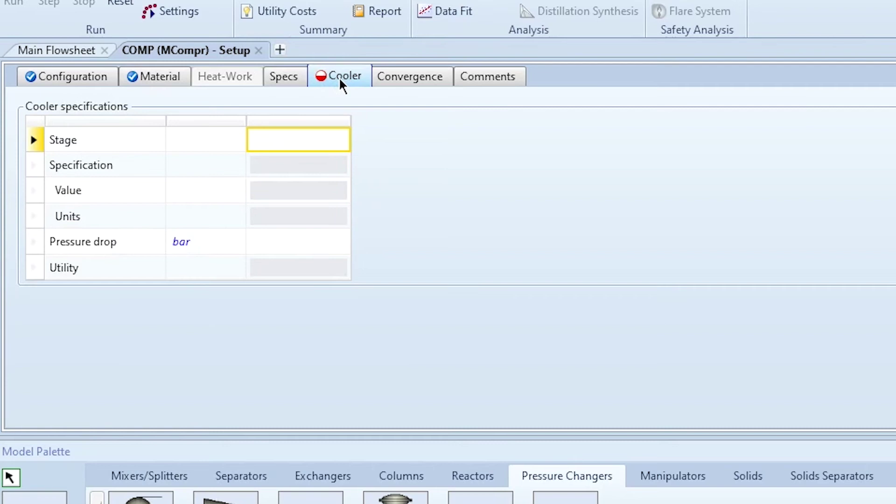
click(291, 141)
text(1)
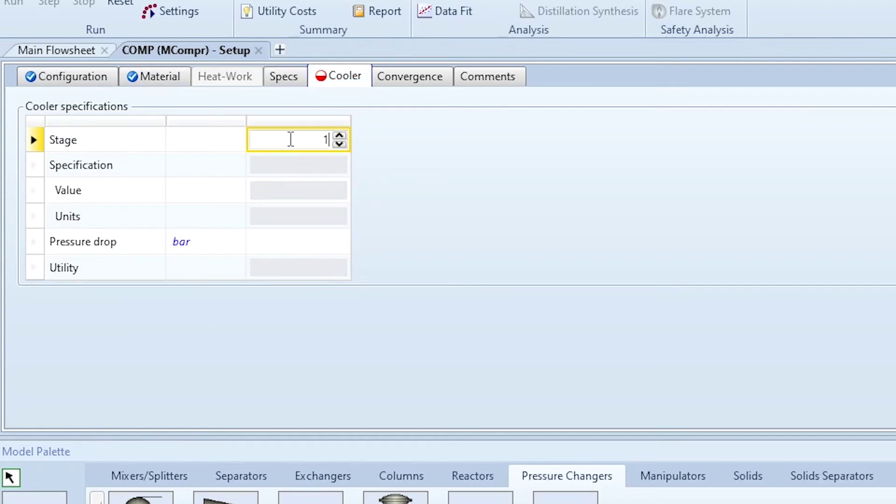
key(Return)
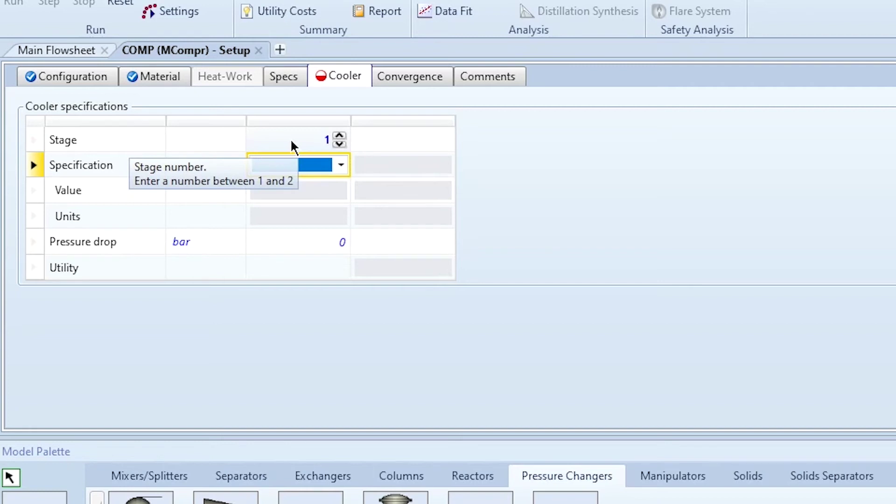
click(340, 166)
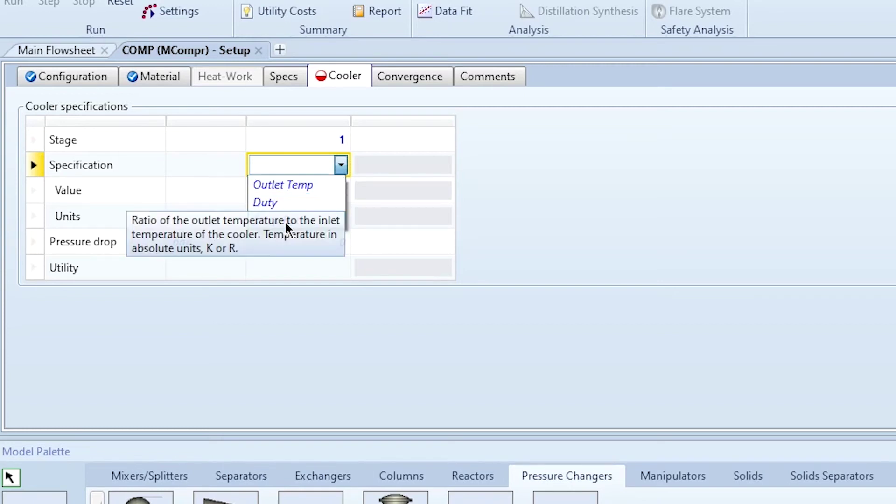
click(300, 185)
click(298, 194)
text(30)
key(Return)
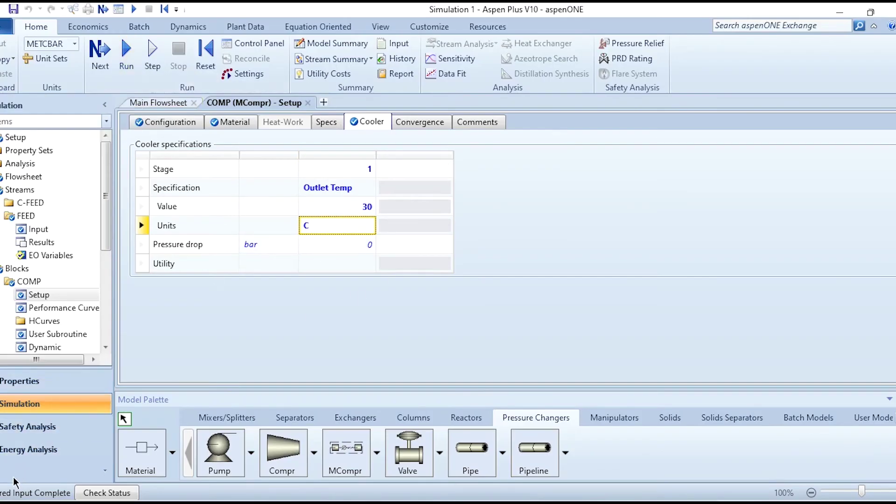
Step: Run the simulation and open the stream results of the COMP block
click(124, 52)
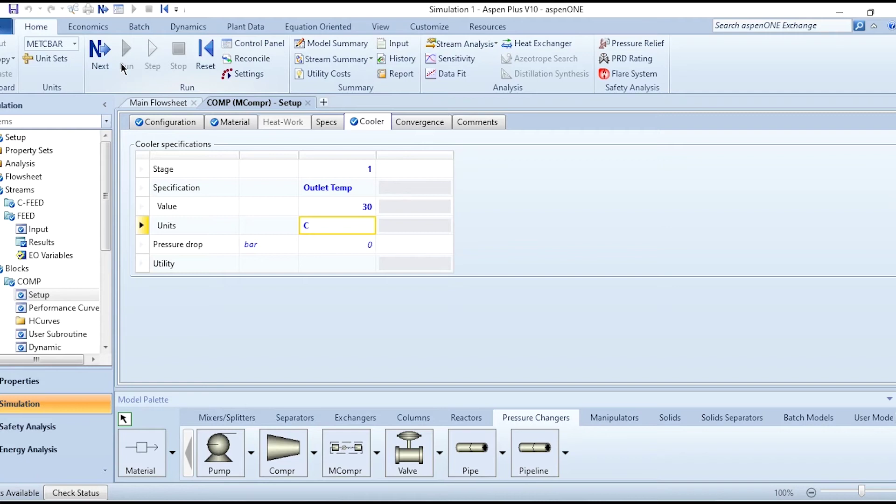
scroll(107, 225, down, 3)
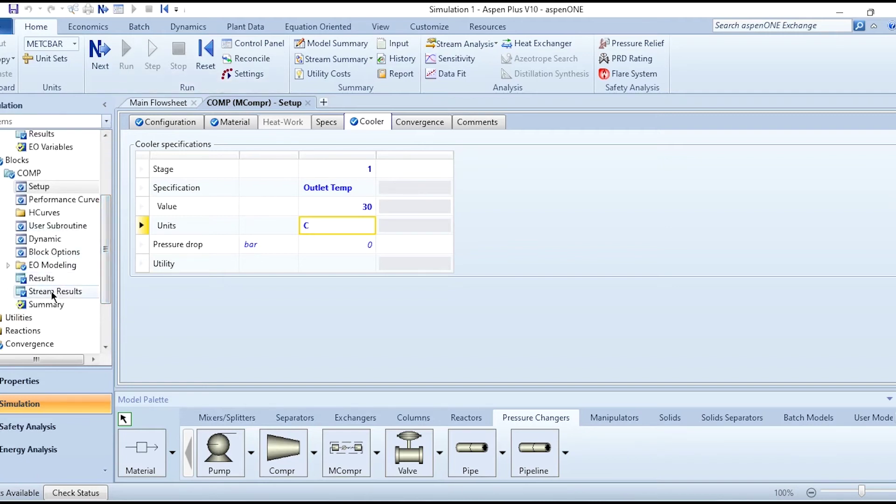
click(55, 291)
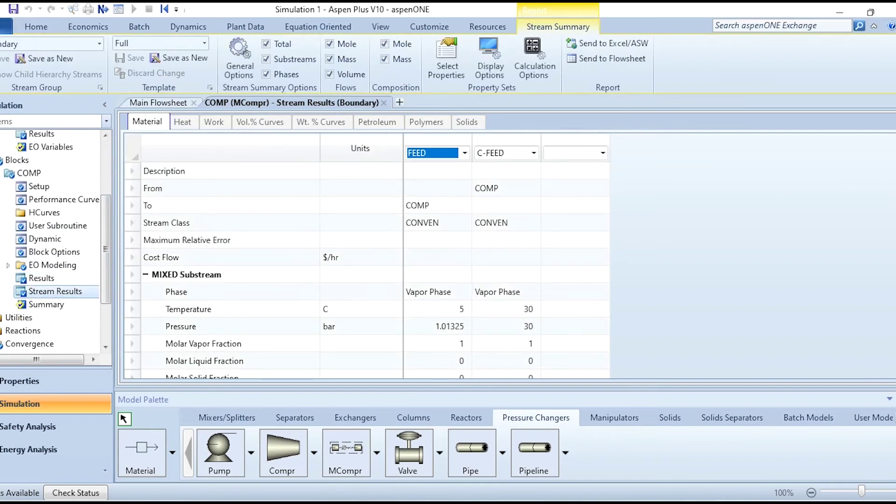
Step: Compare the temperature and pressure of the FEED and C-FEED streams in COMP's stream results
scroll(338, 273, down, 1)
scroll(537, 256, down, 1)
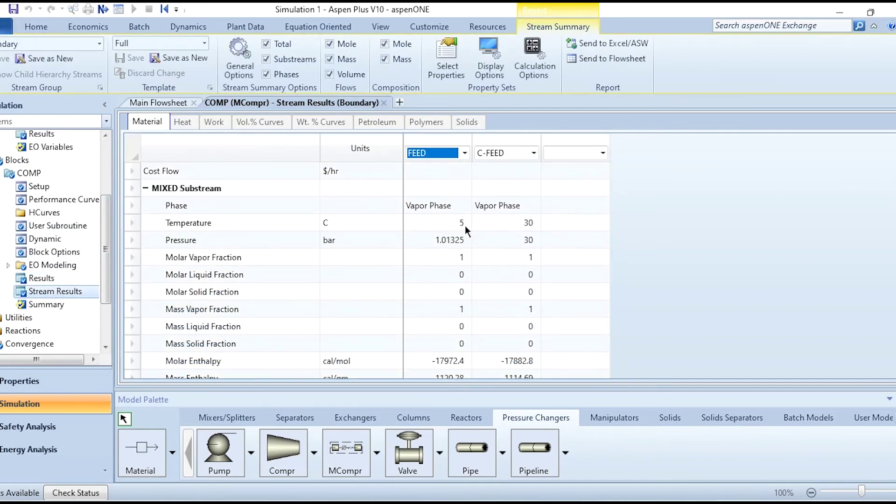
click(528, 225)
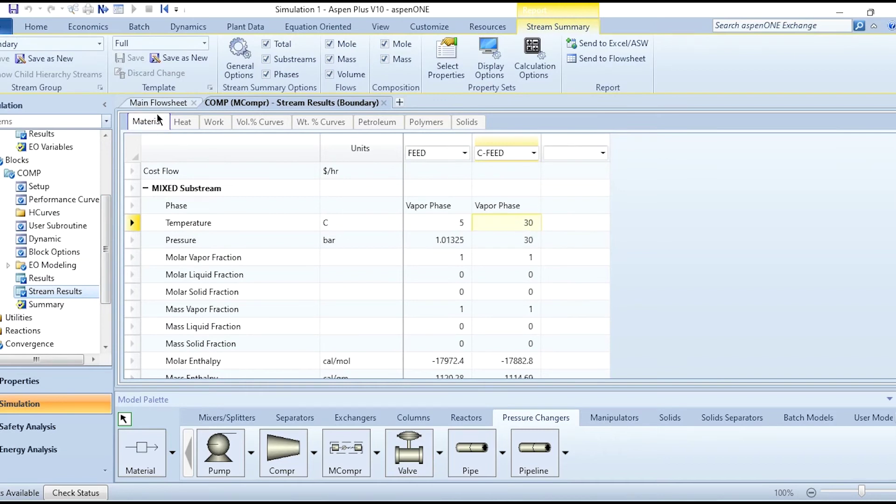
Step: Check COMP's cooler specification in the block setup and set the number of stages to 3
click(54, 192)
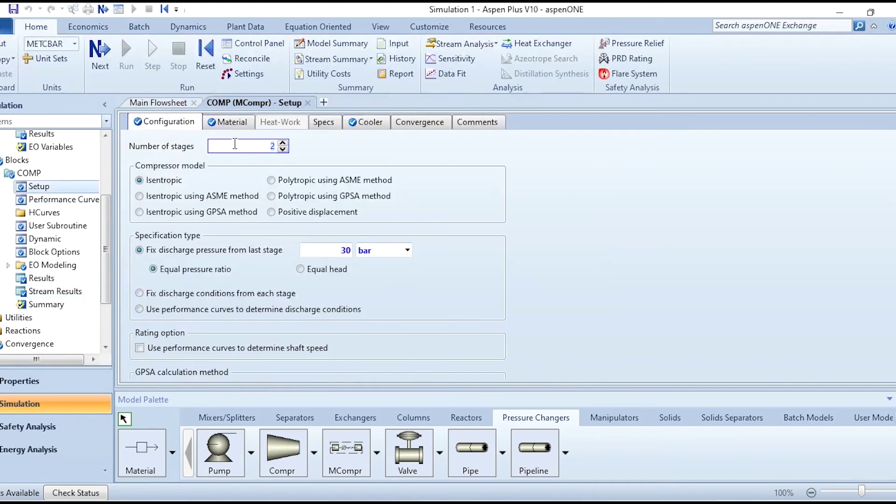
click(349, 126)
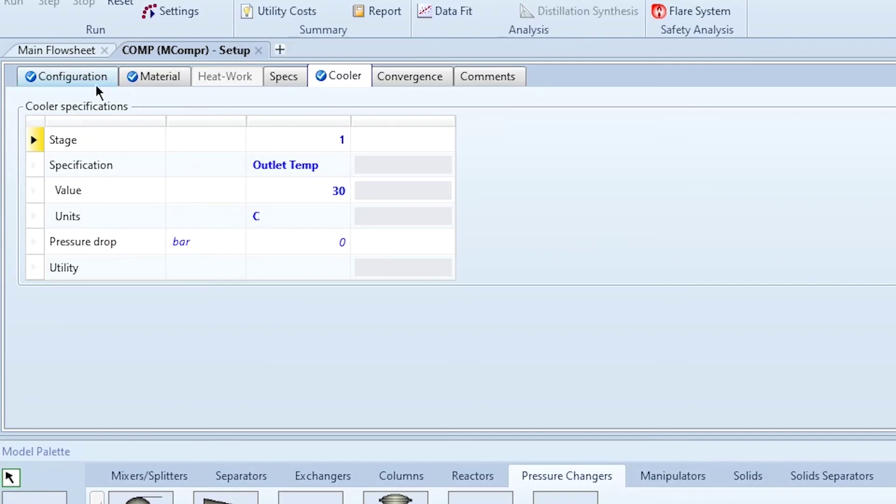
click(68, 82)
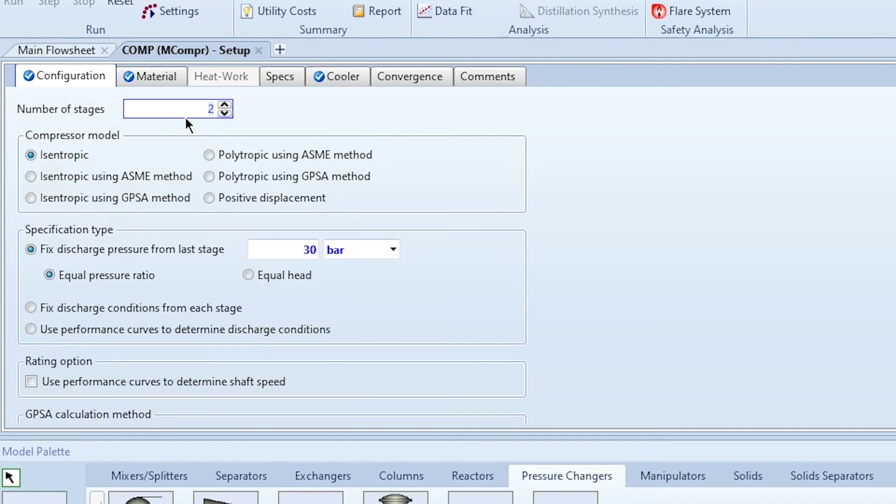
scroll(184, 116, up, 1)
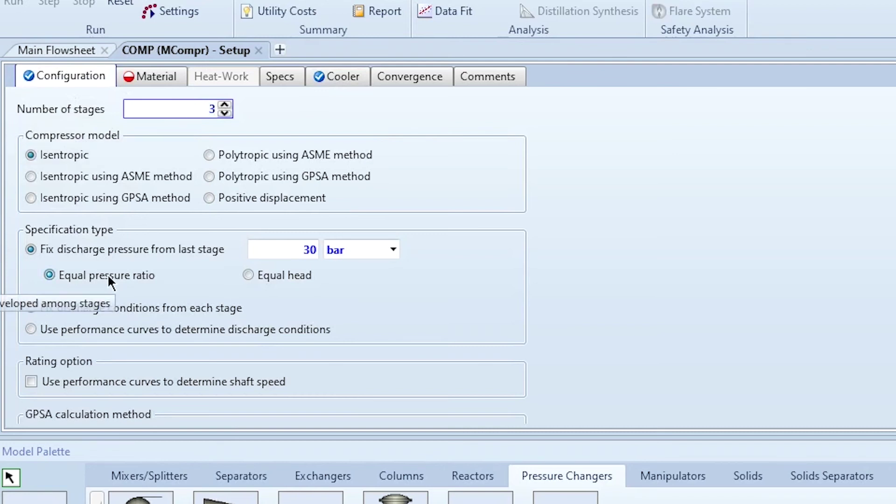
Step: Assign the C-FEED product stream to stage 3 of COMP and rerun the simulation
click(152, 75)
click(320, 303)
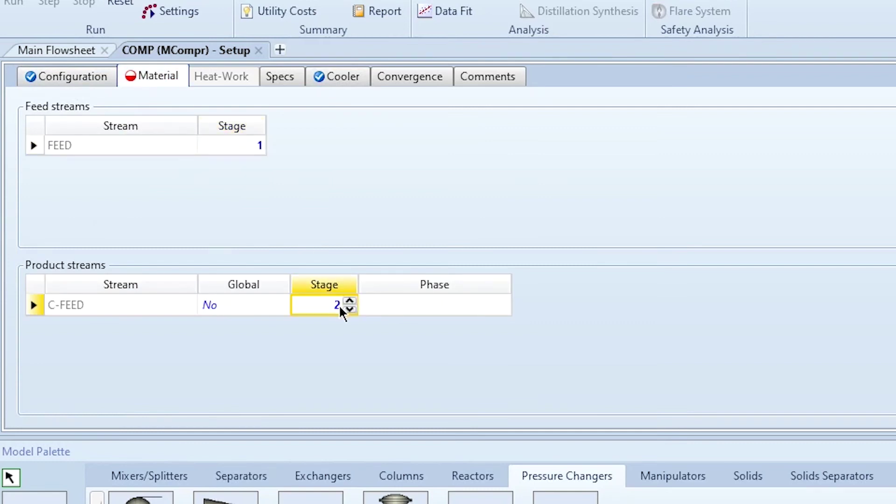
text(3)
key(Return)
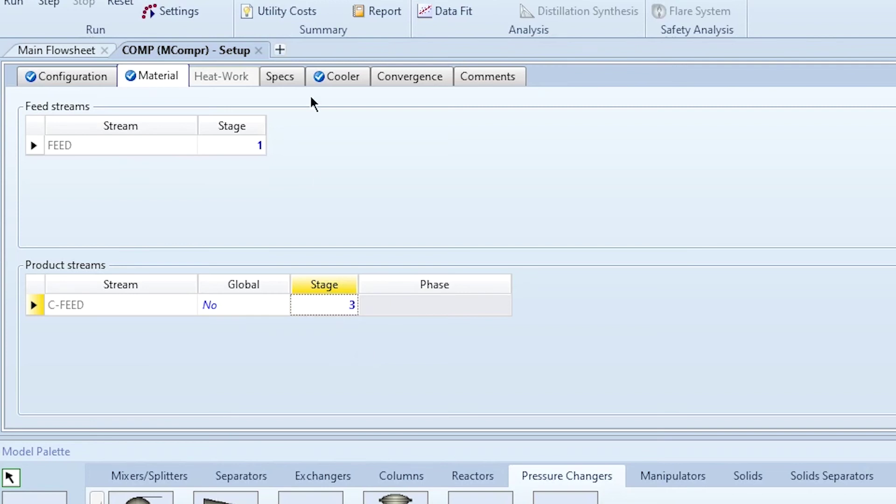
click(352, 82)
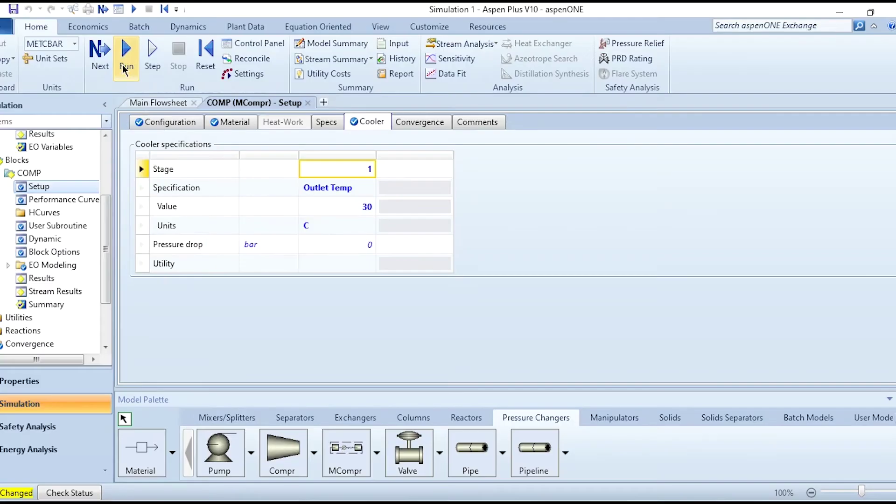
click(122, 65)
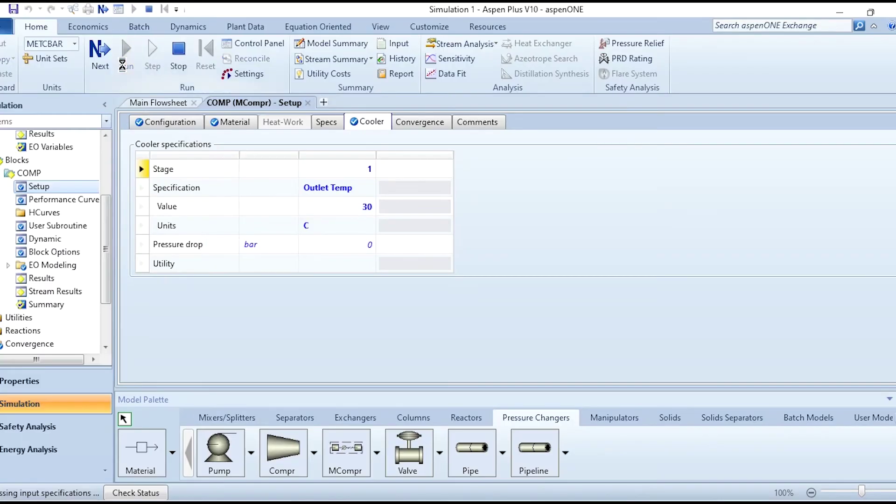
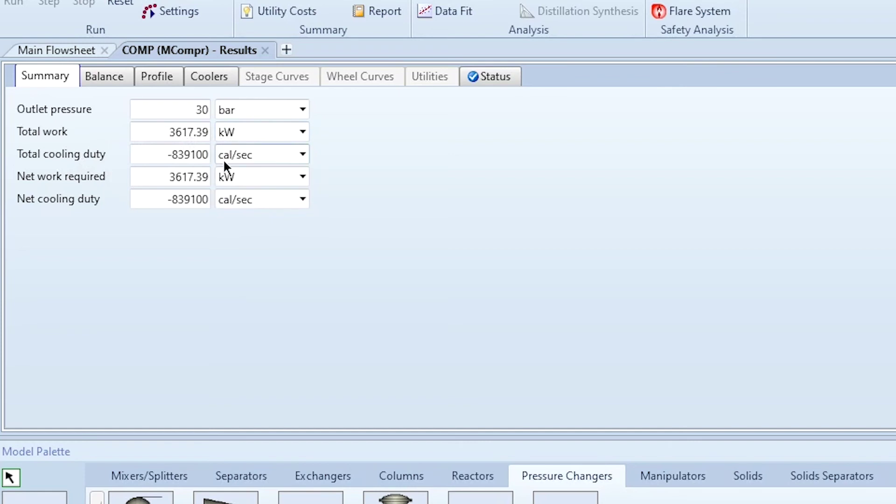
Step: Display the total cooling duty and net cooling duty in kW in COMP's results summary
click(252, 155)
text(kW)
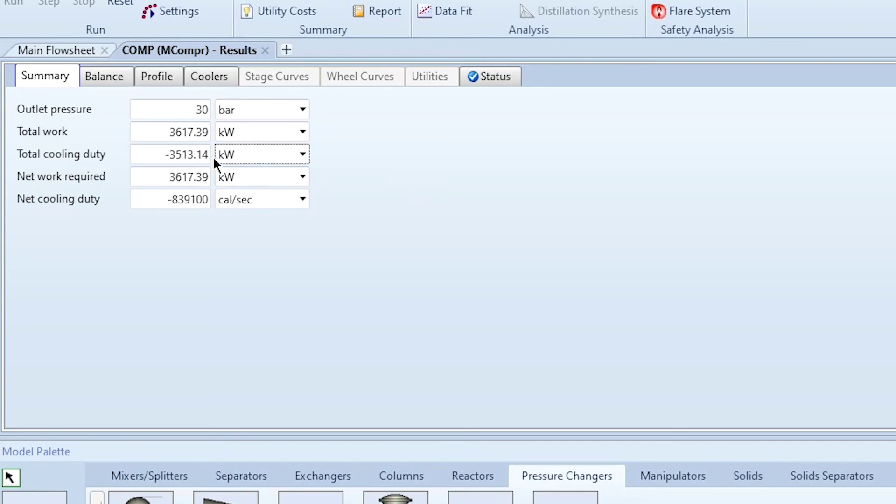
click(246, 201)
text(kW)
click(286, 269)
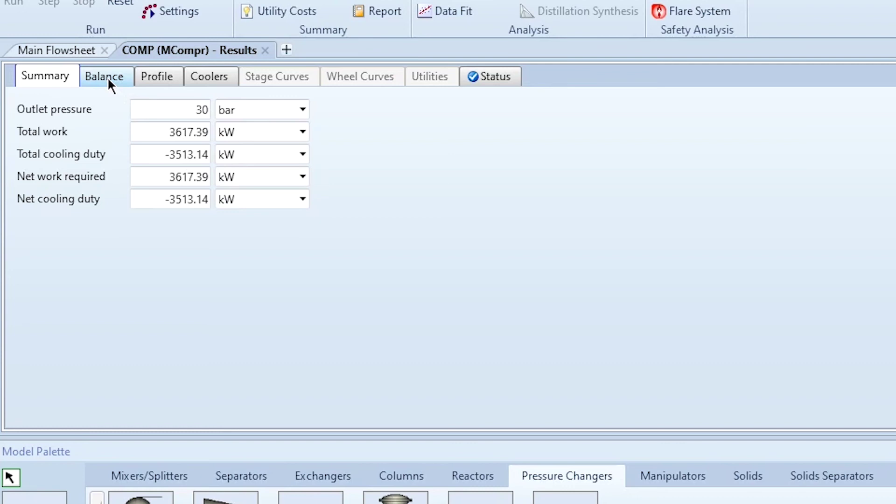
Step: Examine the temperature, pressure, pressure ratio and indicated power of each COMP stage, and compare them with the summary totals
click(149, 78)
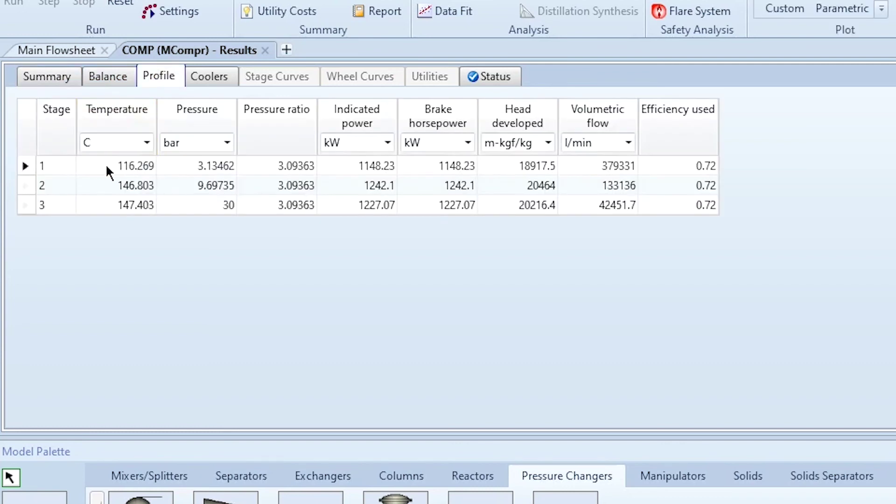
click(121, 166)
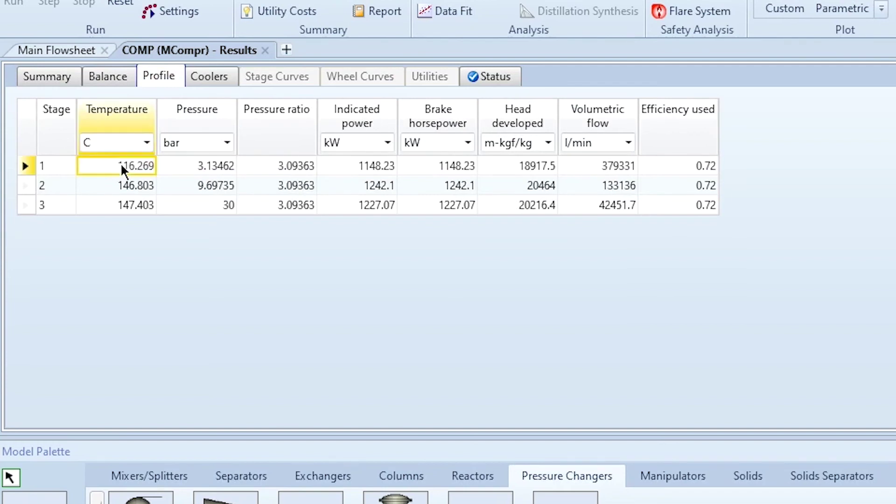
click(188, 166)
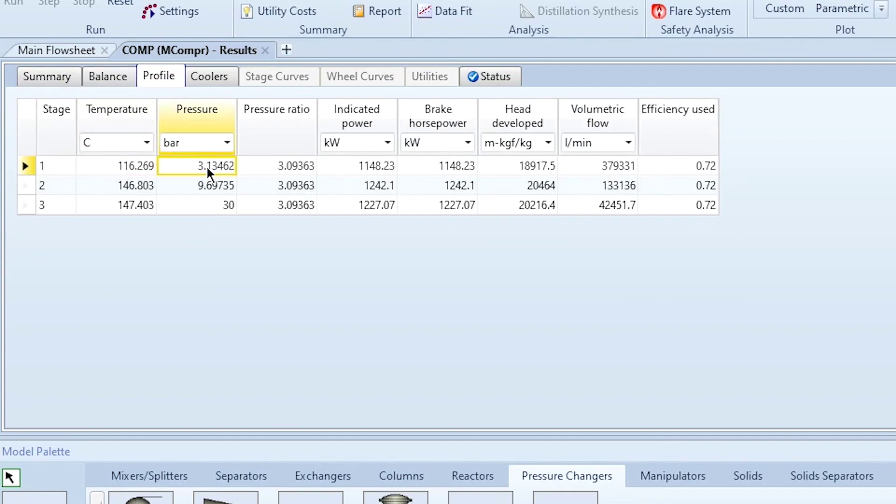
click(271, 171)
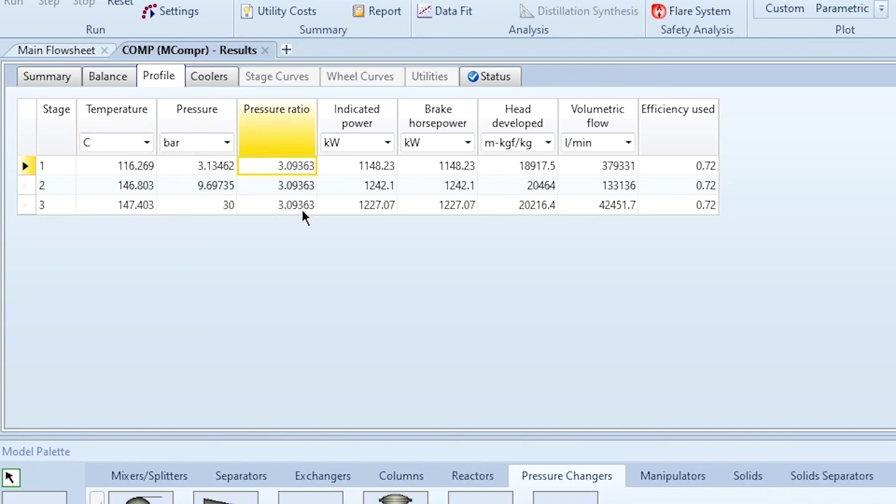
click(369, 169)
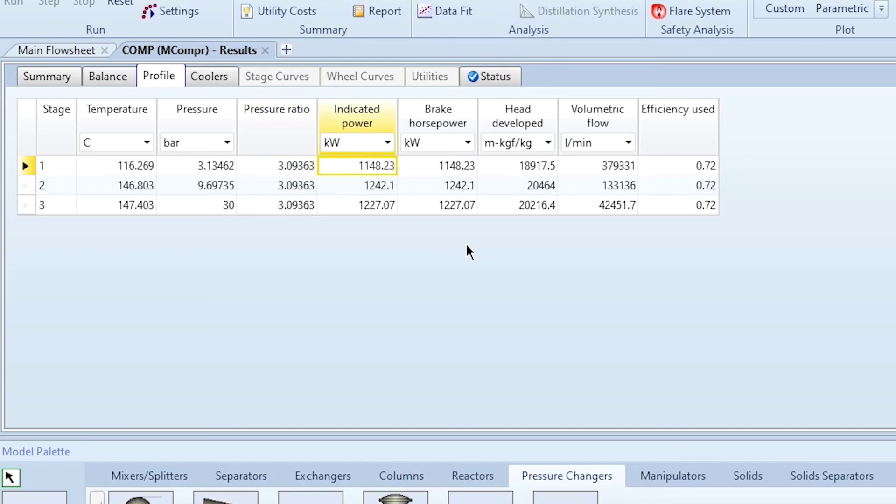
key(Down)
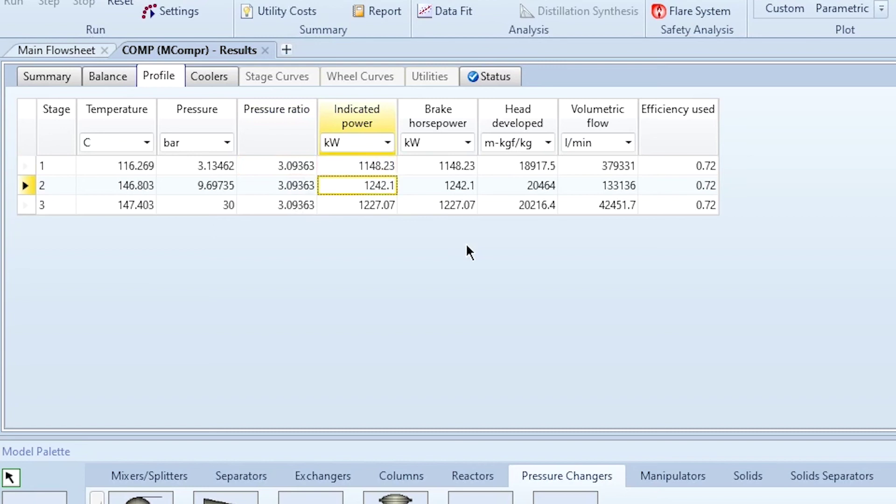
key(Down)
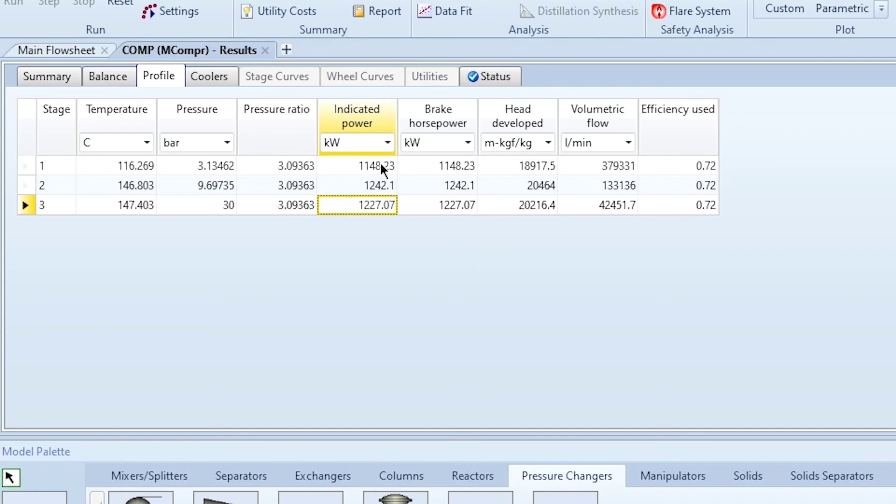
click(54, 70)
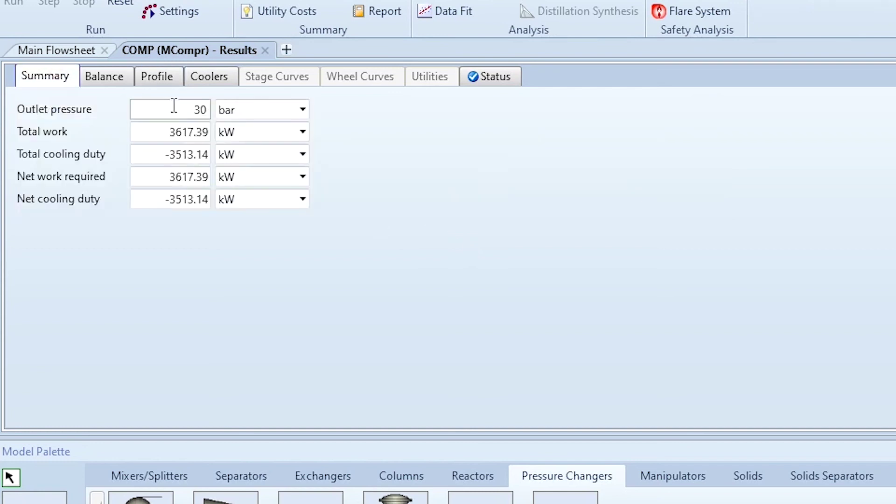
click(176, 75)
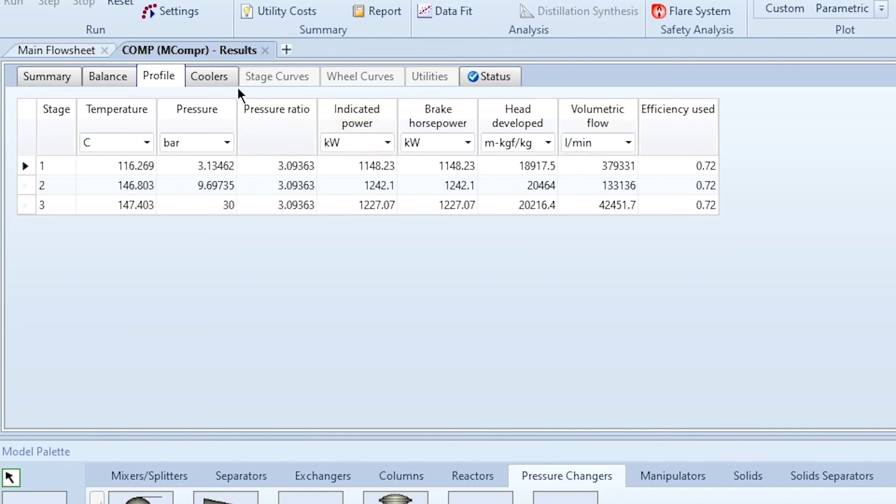
Step: Display COMP's cooler duties in kW and inspect the duty of each of the three stages
click(226, 80)
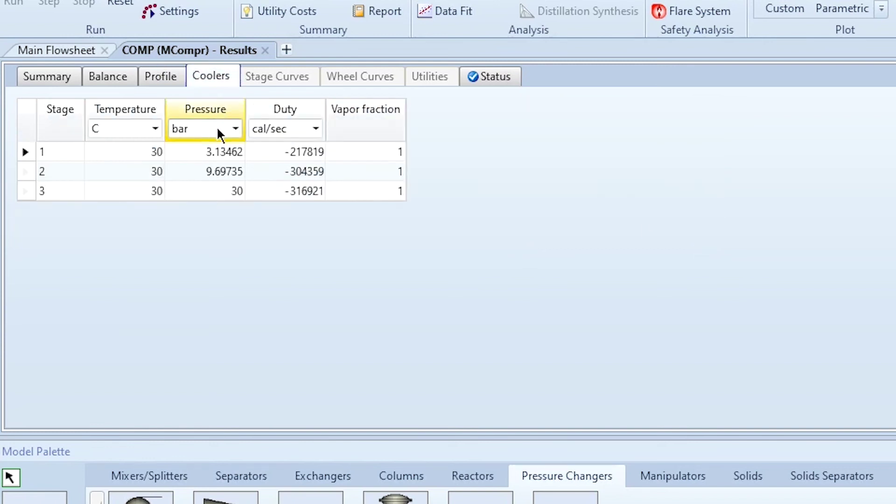
click(278, 135)
scroll(277, 136, down, 2)
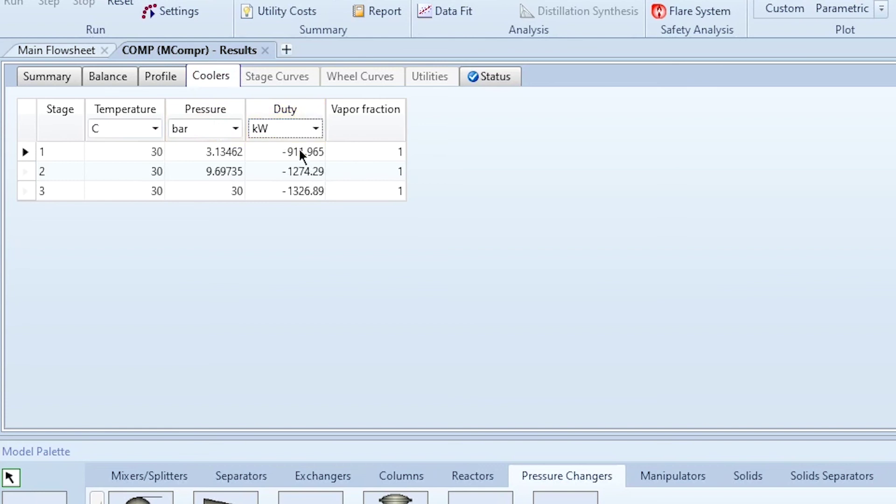
click(291, 153)
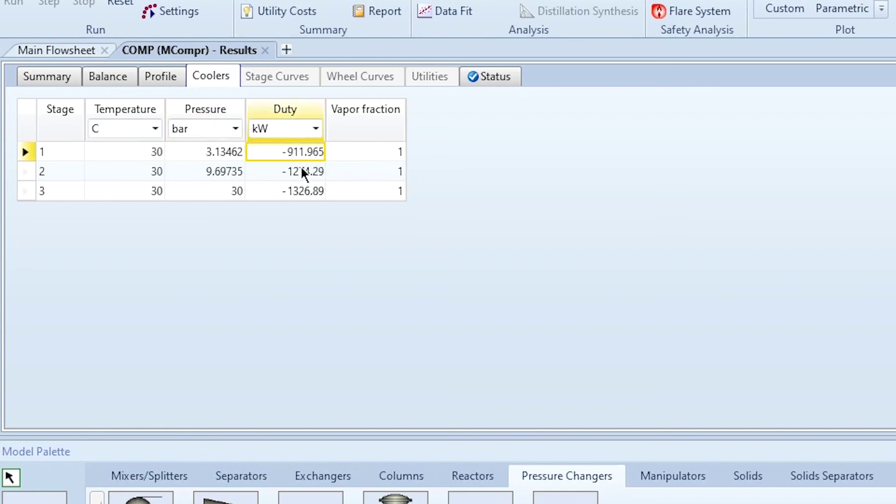
click(303, 171)
click(313, 197)
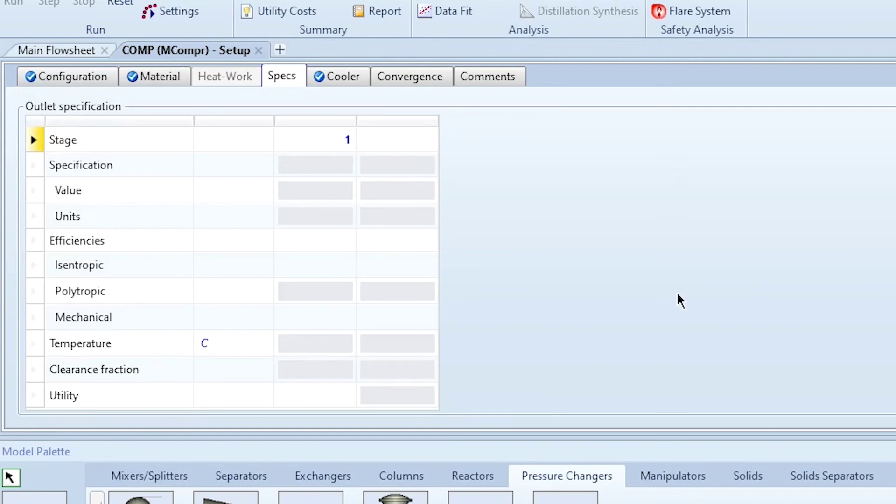
Step: Set the isentropic efficiency of COMP's stage 1 to 0.6 in the outlet specification
click(296, 266)
text(0.6)
key(Return)
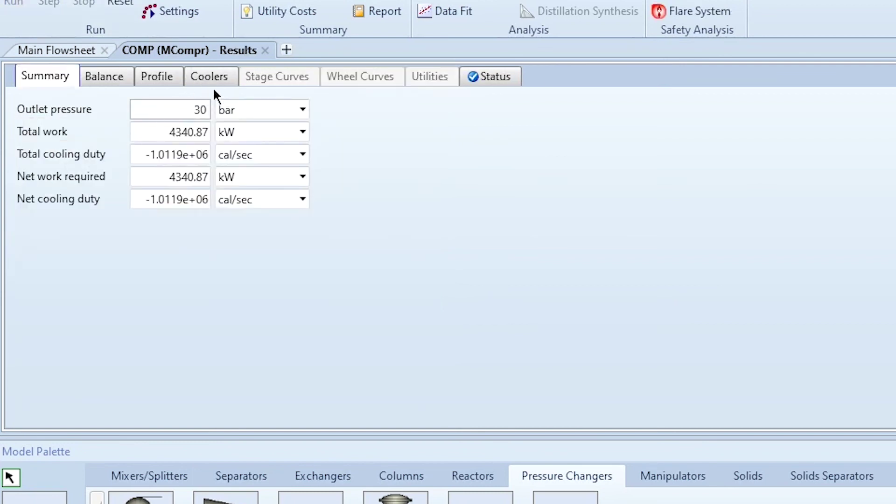
Step: Show the recalculated cooler duties in kW and review COMP's stage profile and summary results for the 0.6 efficiency
click(213, 79)
click(286, 125)
text(kW)
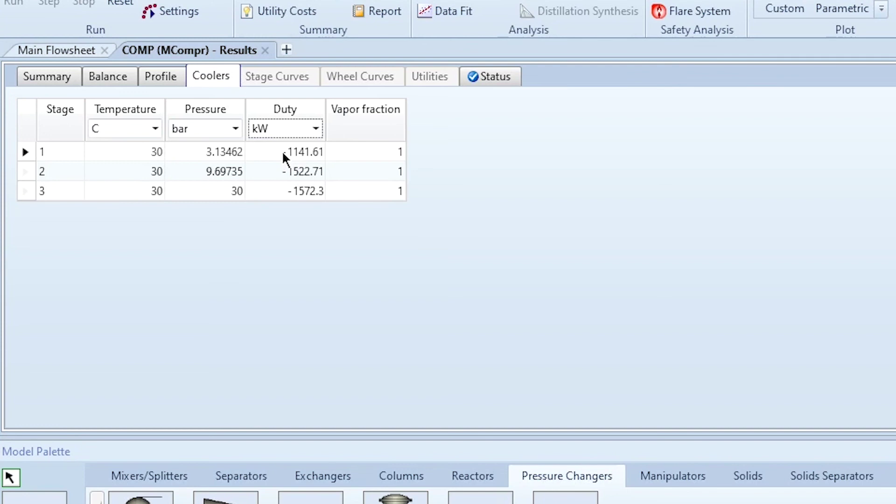
click(157, 76)
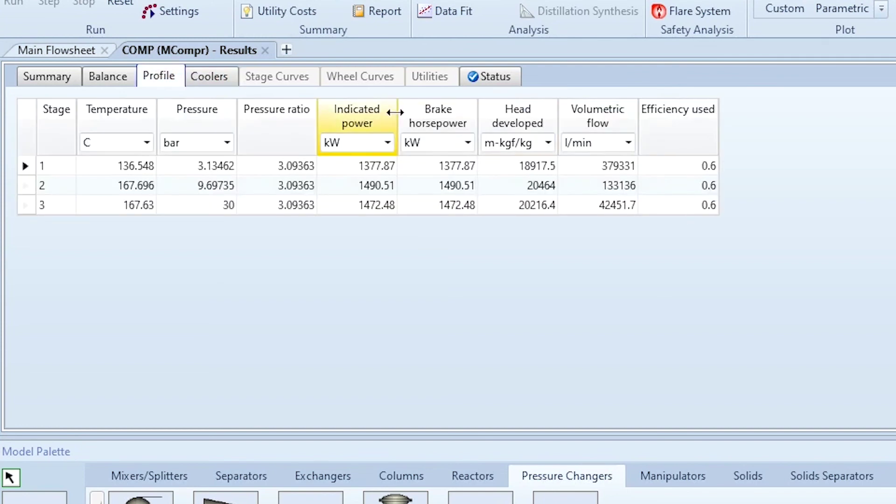
click(73, 78)
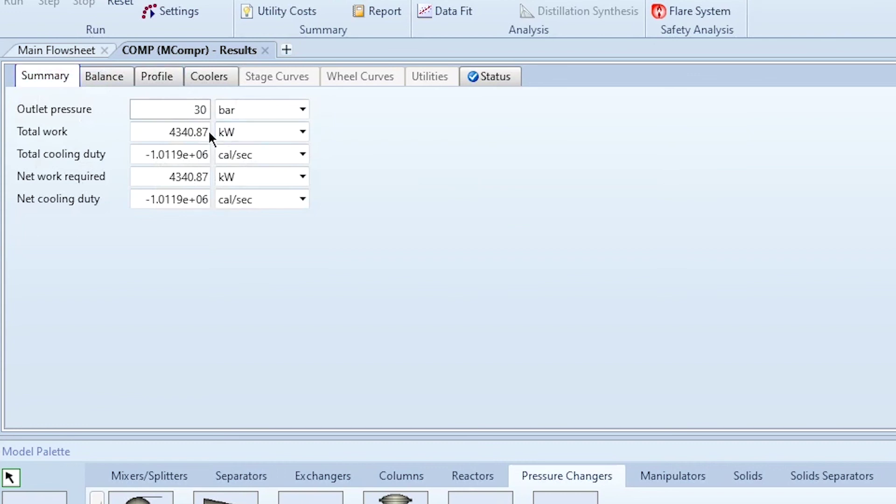